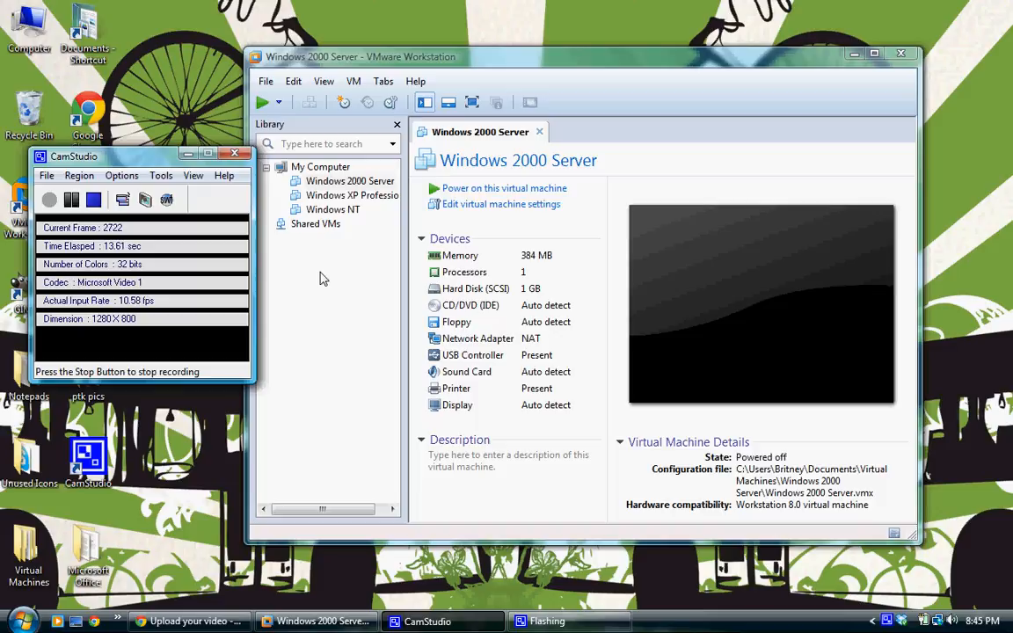
- Start a new virtual machine with the Typical configuration and choose to install the operating system later
left_click(321, 279)
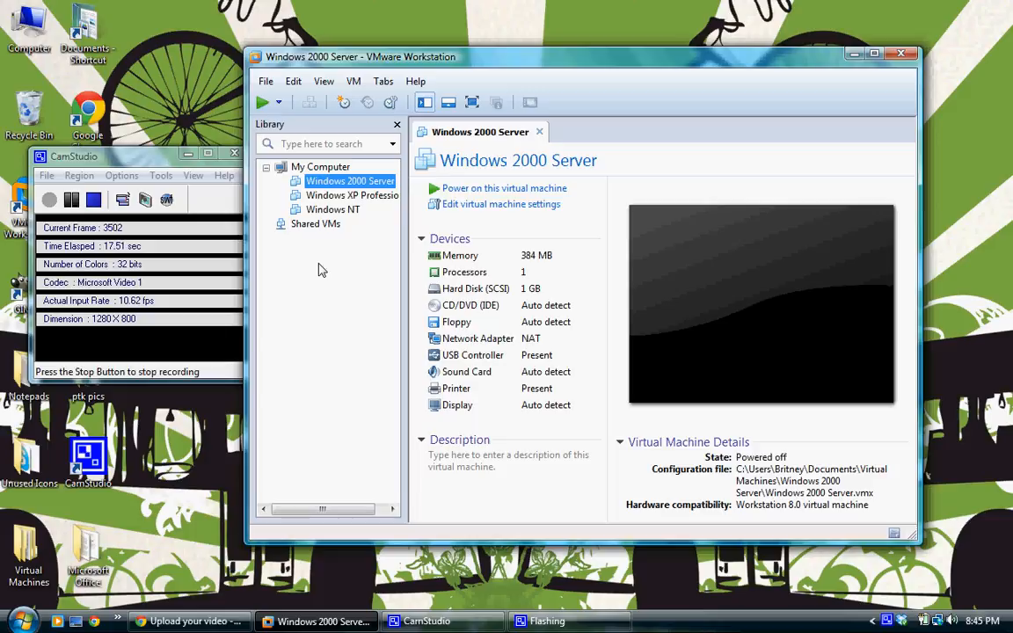
left_click(265, 83)
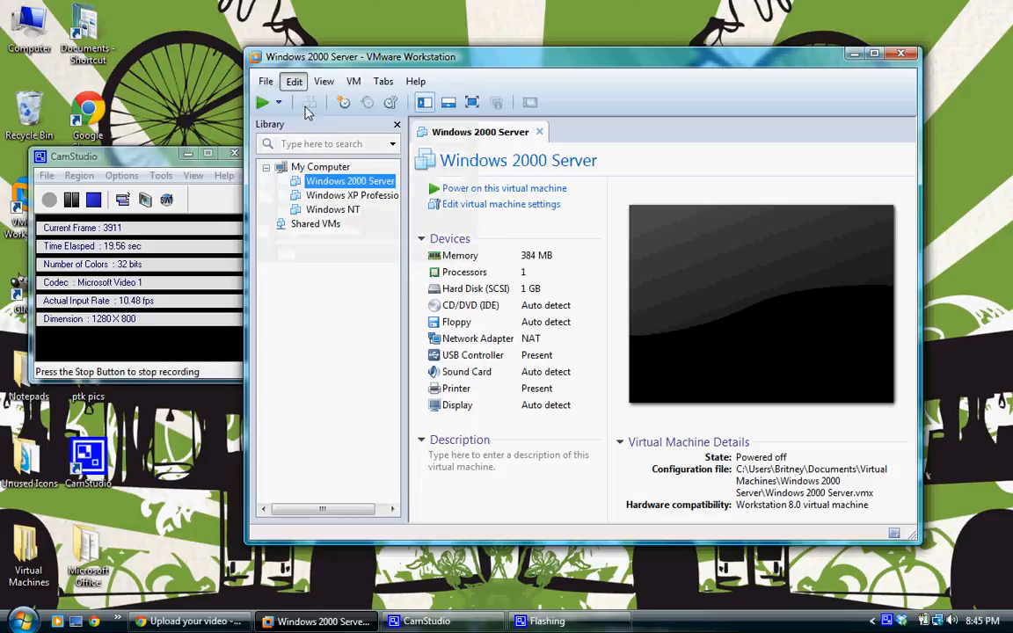
left_click(266, 81)
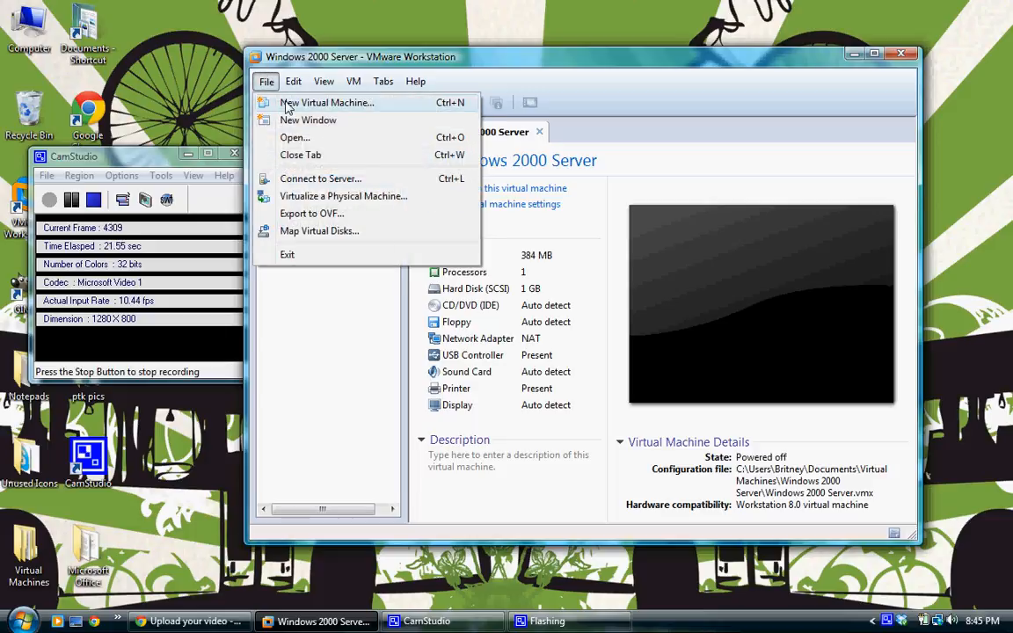
left_click(286, 103)
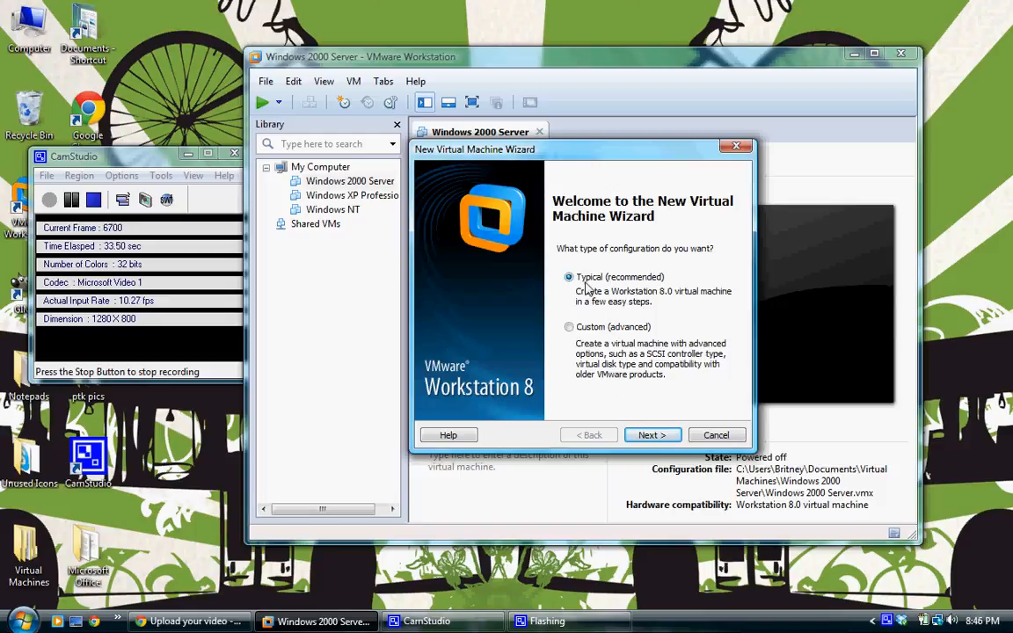
left_click(651, 434)
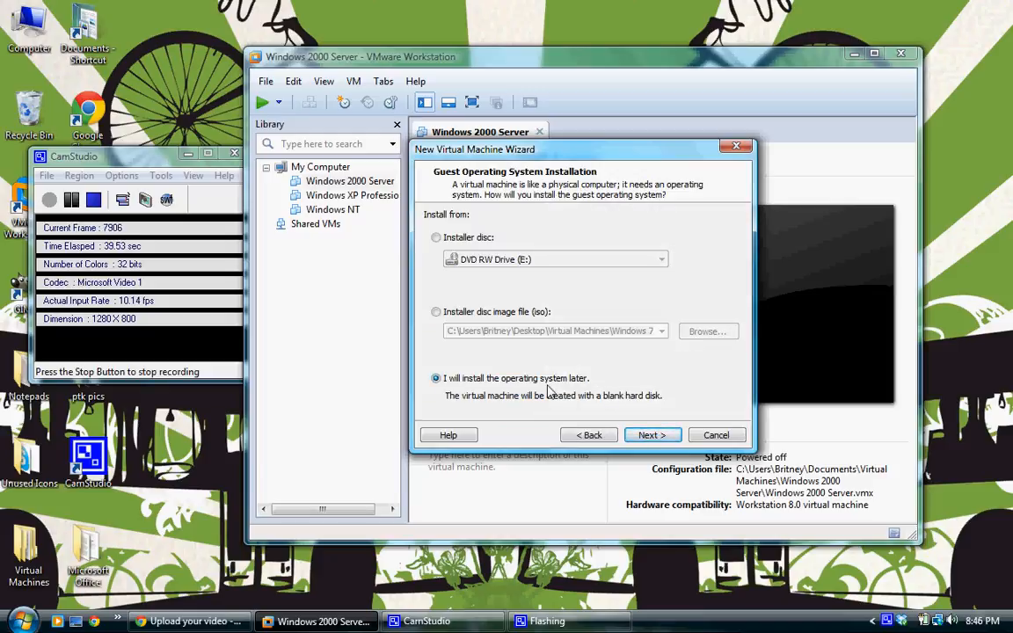
left_click(656, 436)
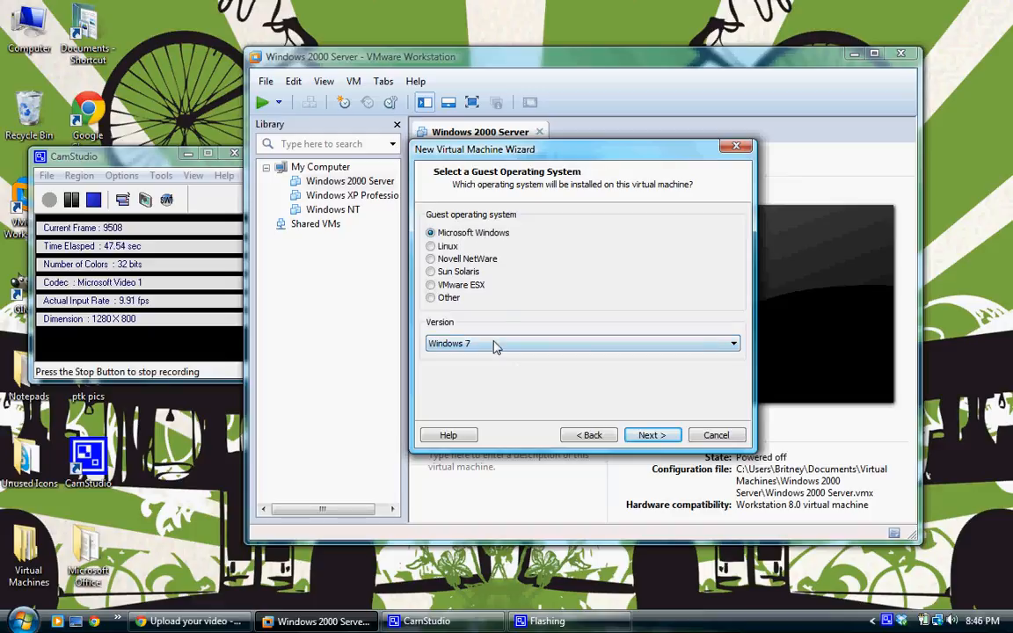
- Create the virtual machine for Microsoft Windows 7 with the default name and location and a 60 GB disk split into multiple files
left_click(665, 439)
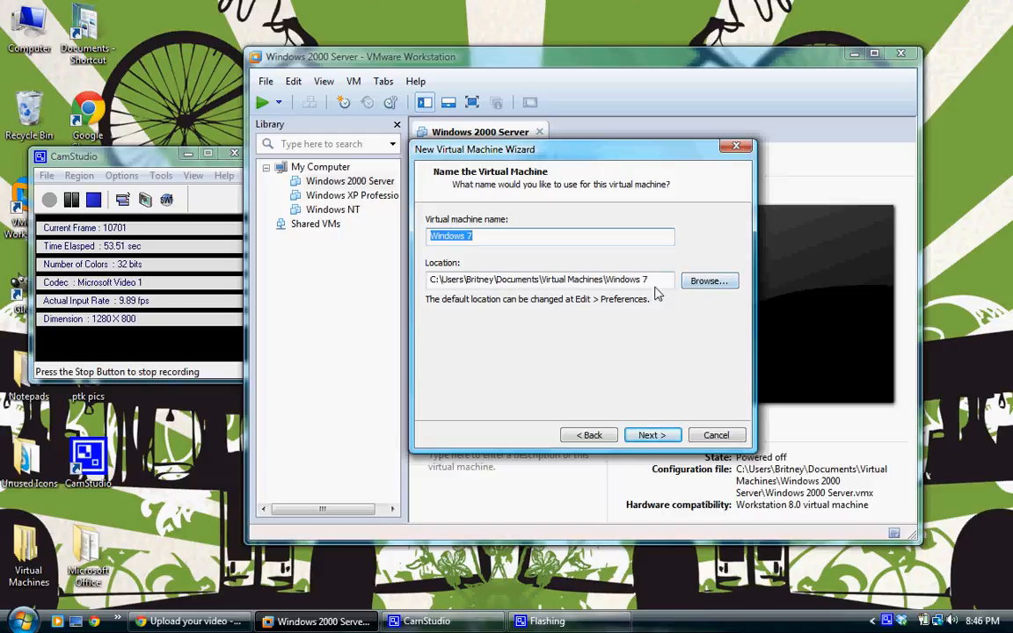
left_click(664, 437)
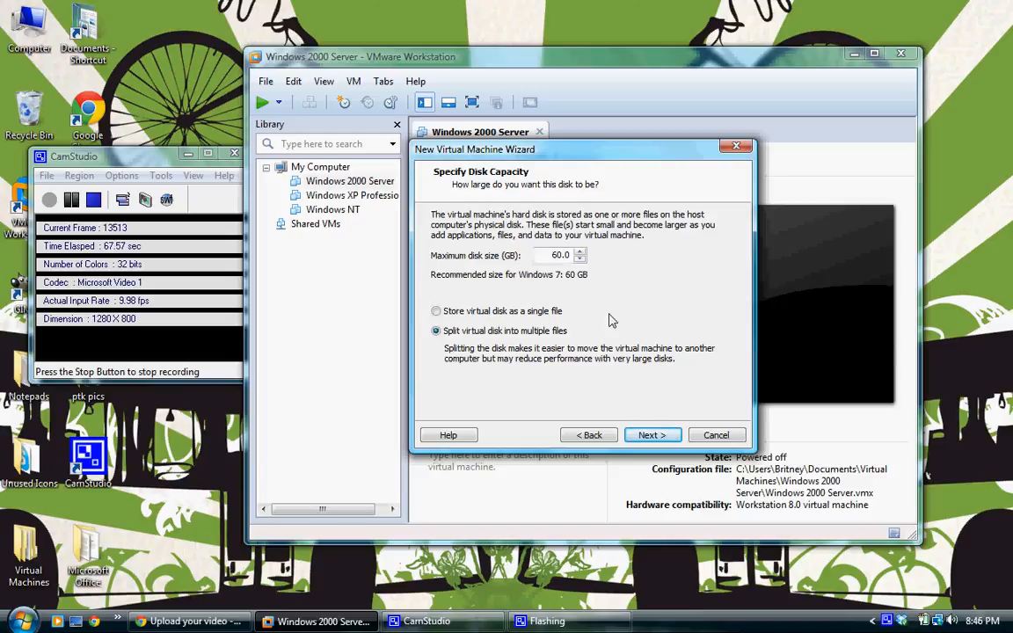
left_click(653, 431)
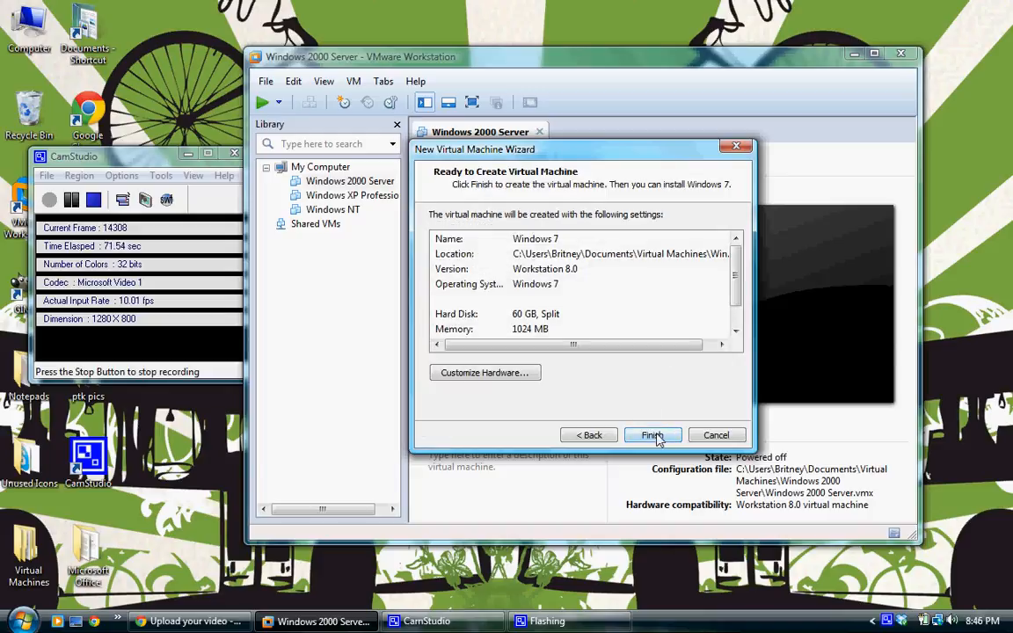
left_click_drag(735, 297, 735, 323)
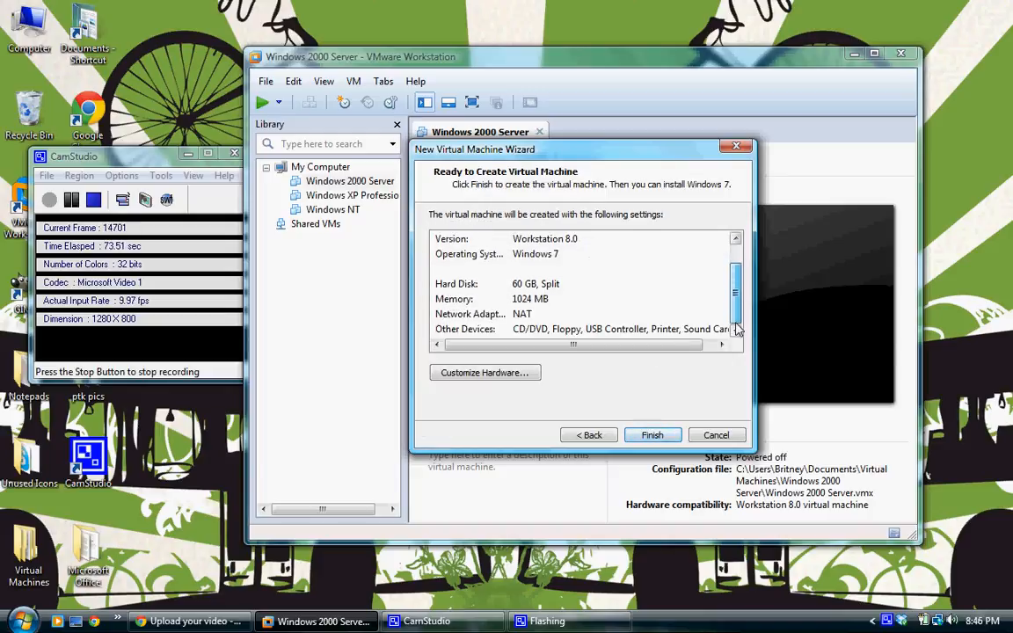
left_click(653, 434)
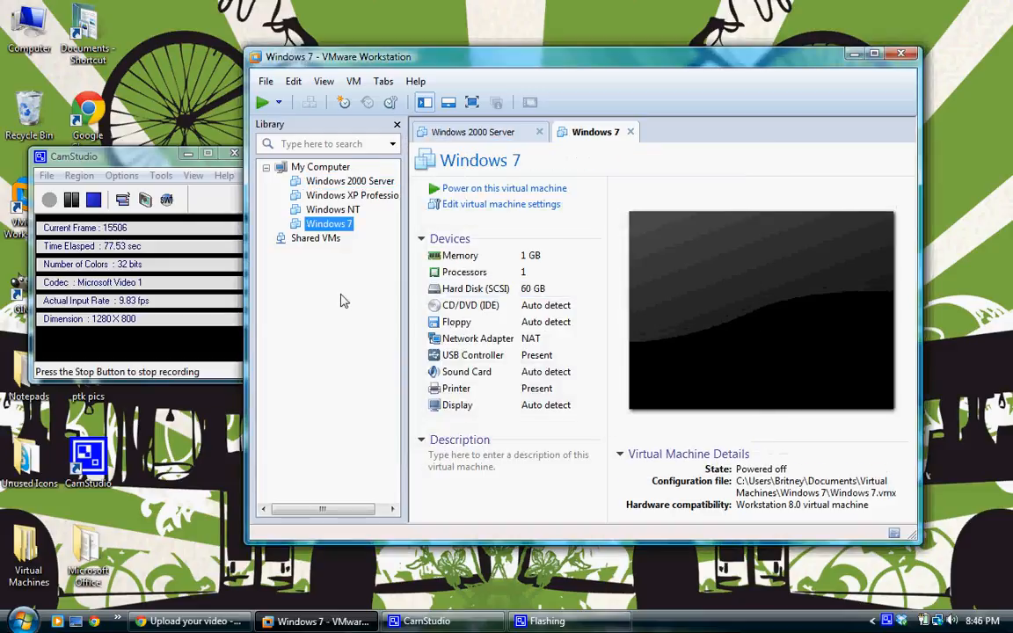
- Set the Windows 7 machine's CD/DVD drive to use the GRMCENEVAL_EN_DVD ISO image from the Win7 folder in the desktop's Virtual Machines folder
left_click(537, 308)
double_click(537, 309)
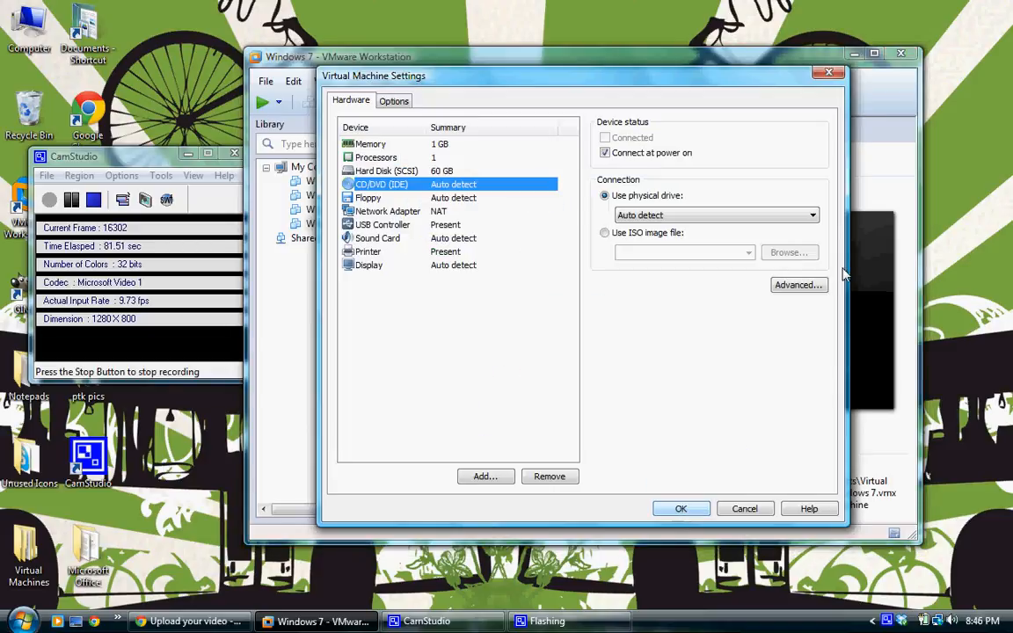
left_click(647, 233)
left_click(787, 253)
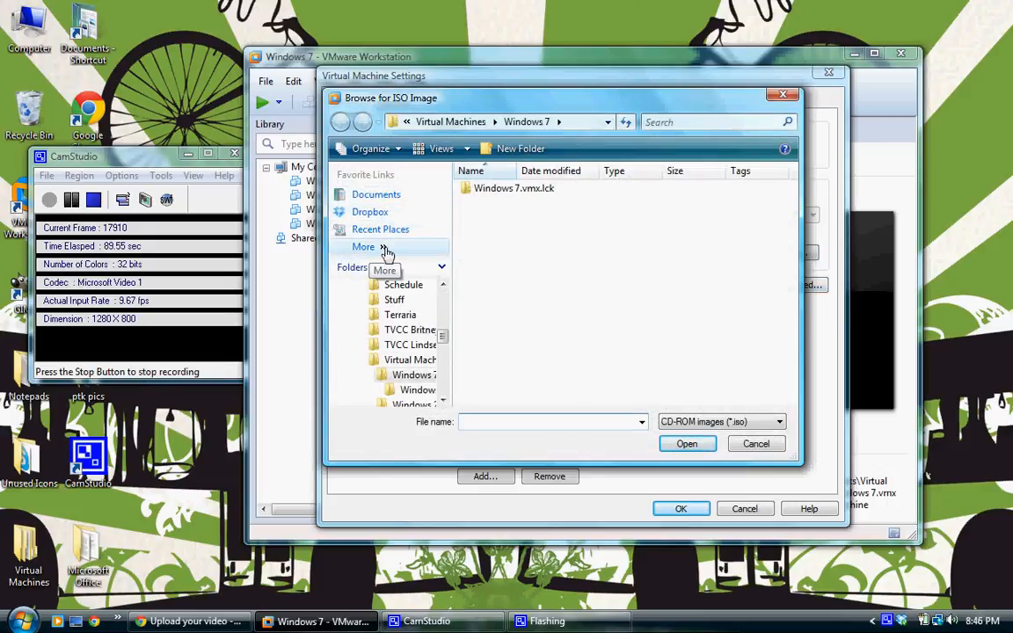
left_click_drag(440, 335, 443, 305)
left_click(382, 315)
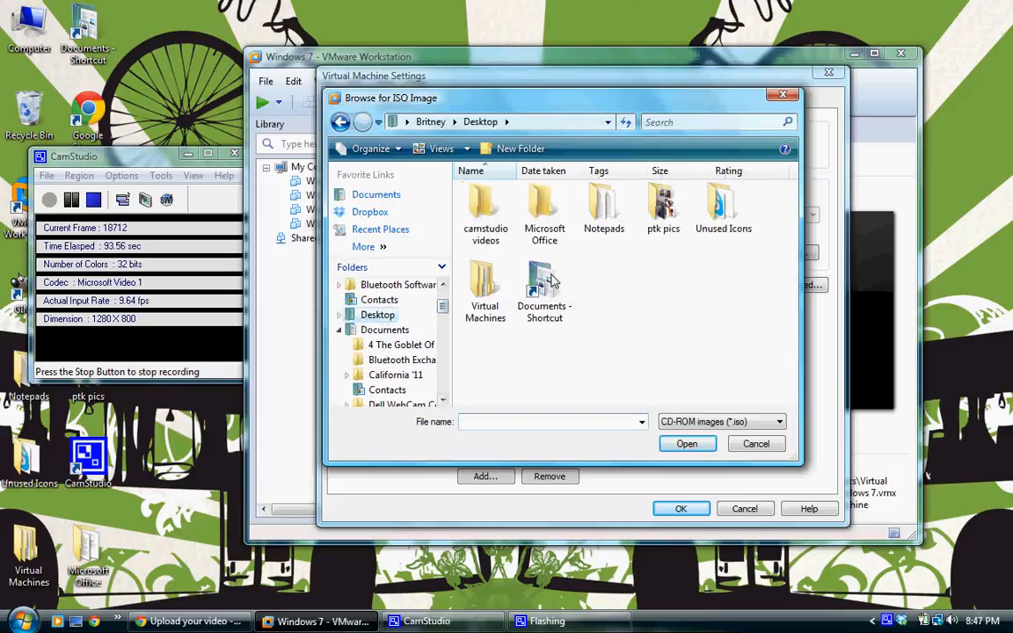
double_click(480, 295)
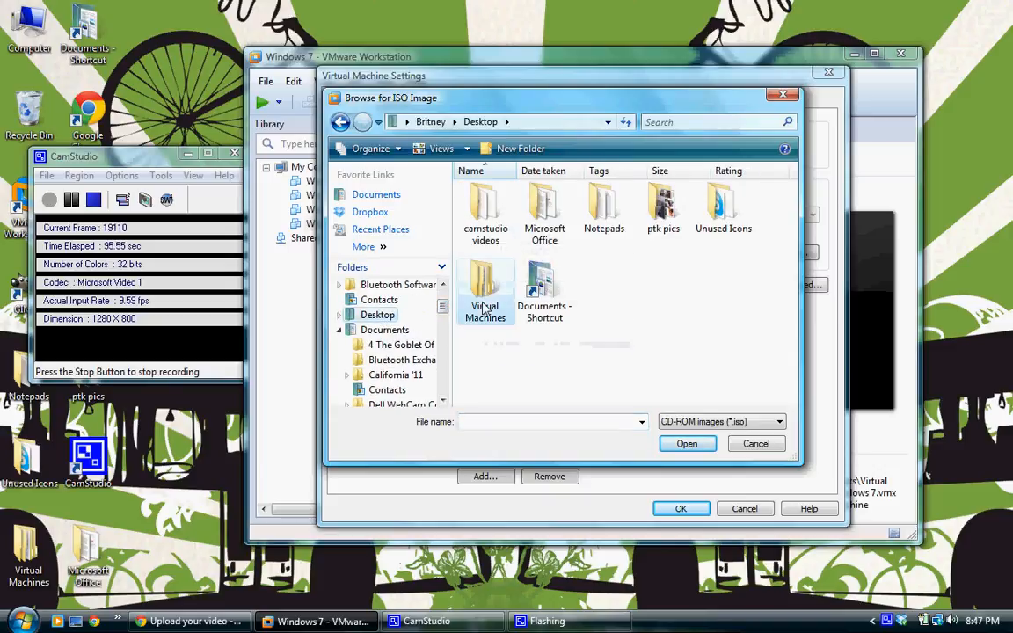
double_click(544, 207)
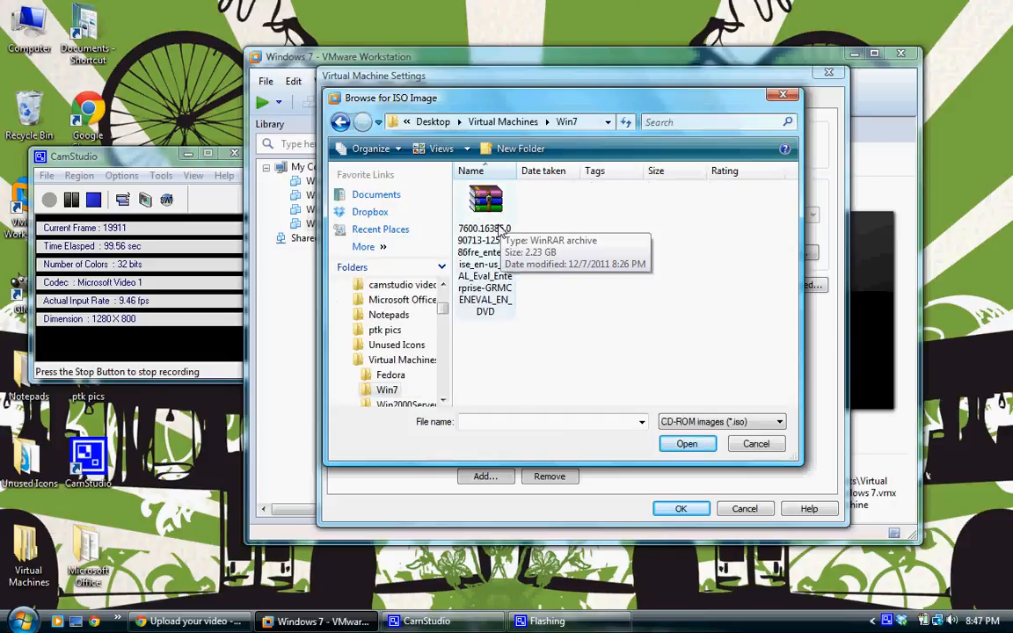
double_click(499, 230)
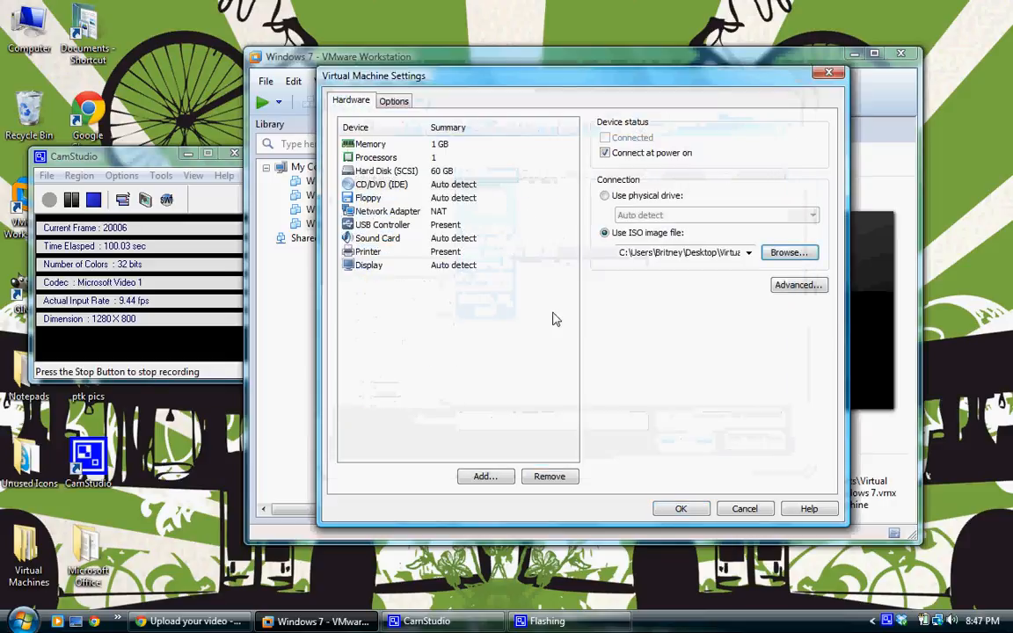
left_click(682, 510)
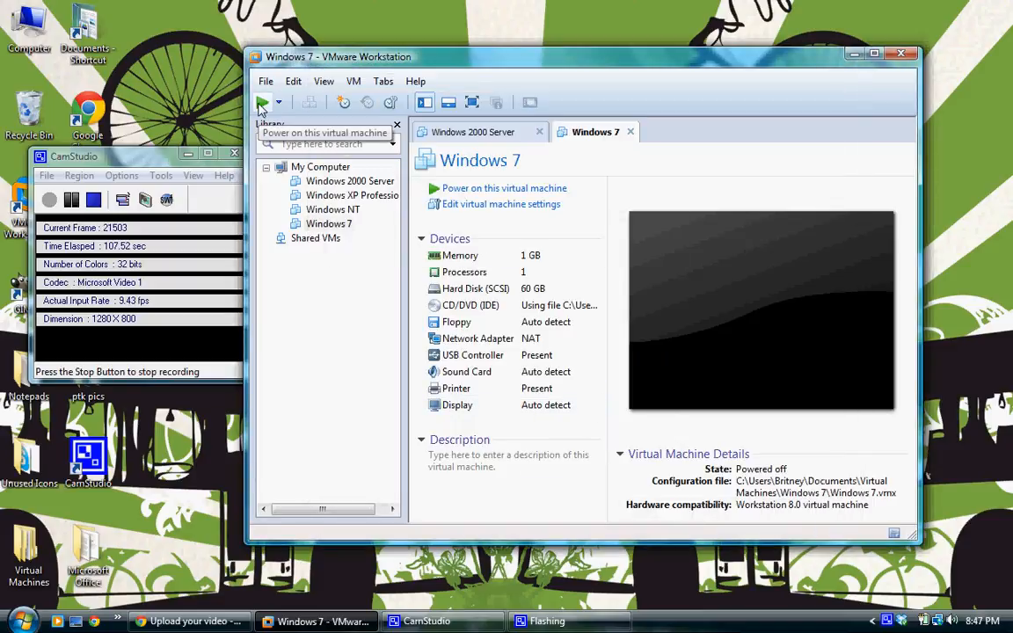
- Power on the Windows 7 virtual machine, maximize the window, and dismiss the installation hint below the guest display
left_click(261, 104)
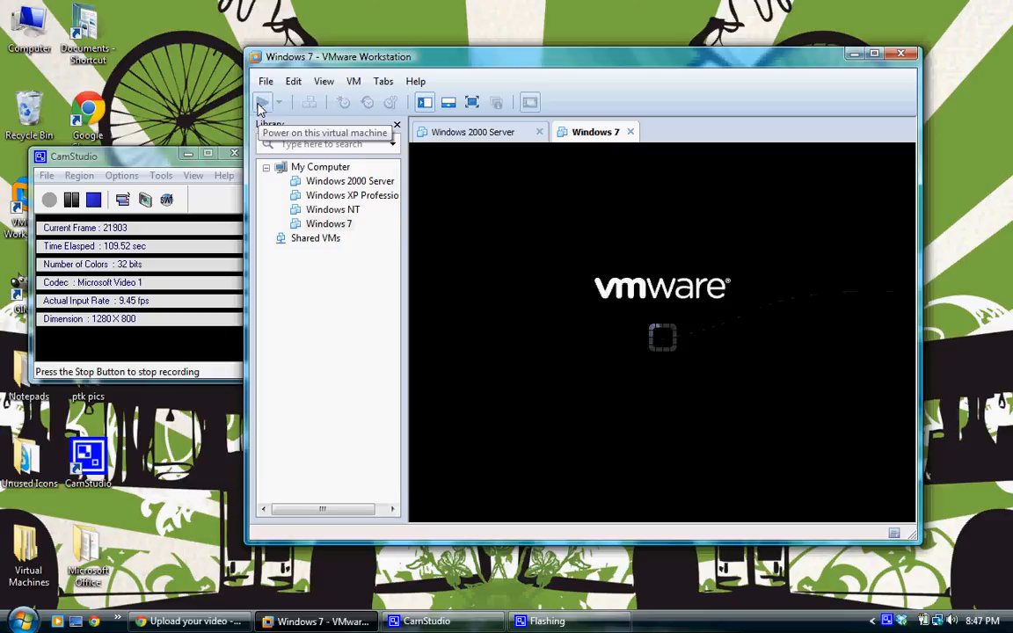
left_click(875, 54)
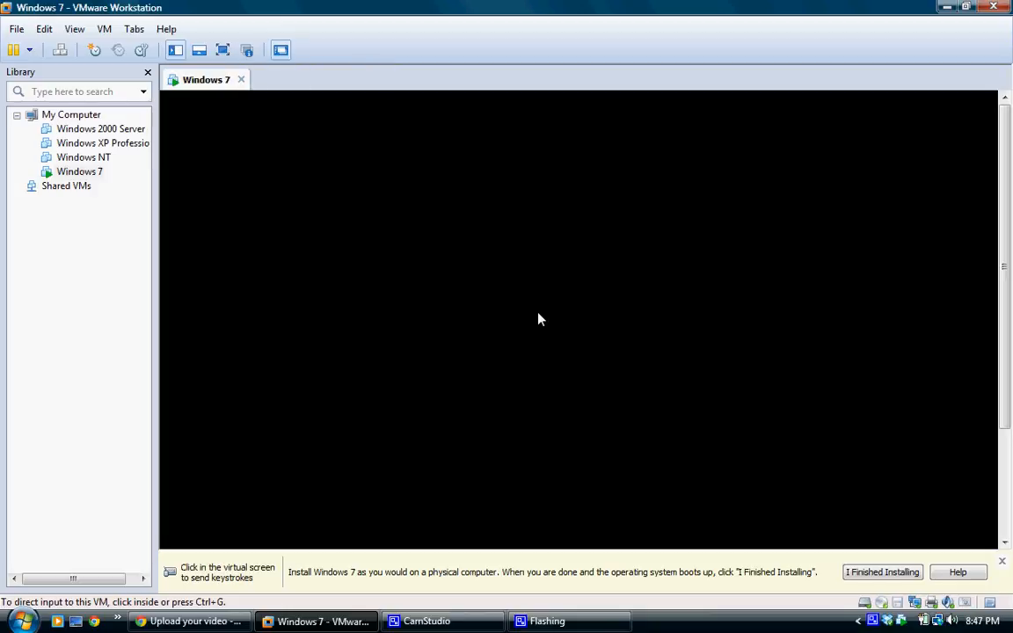
left_click(1001, 561)
left_click(624, 338)
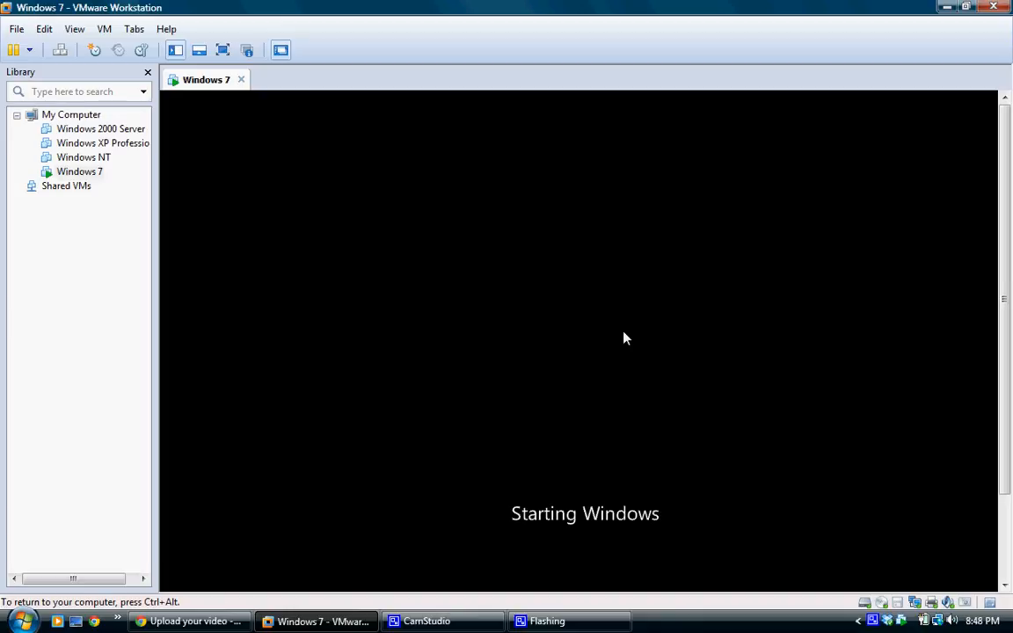
key("ctrl+alt")
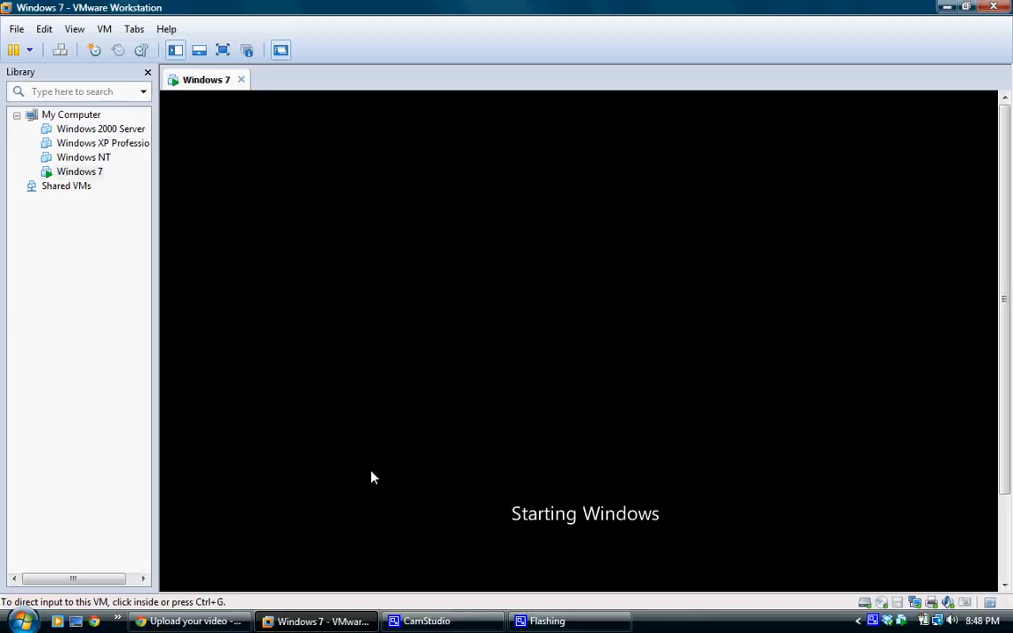
mouse_move(447, 627)
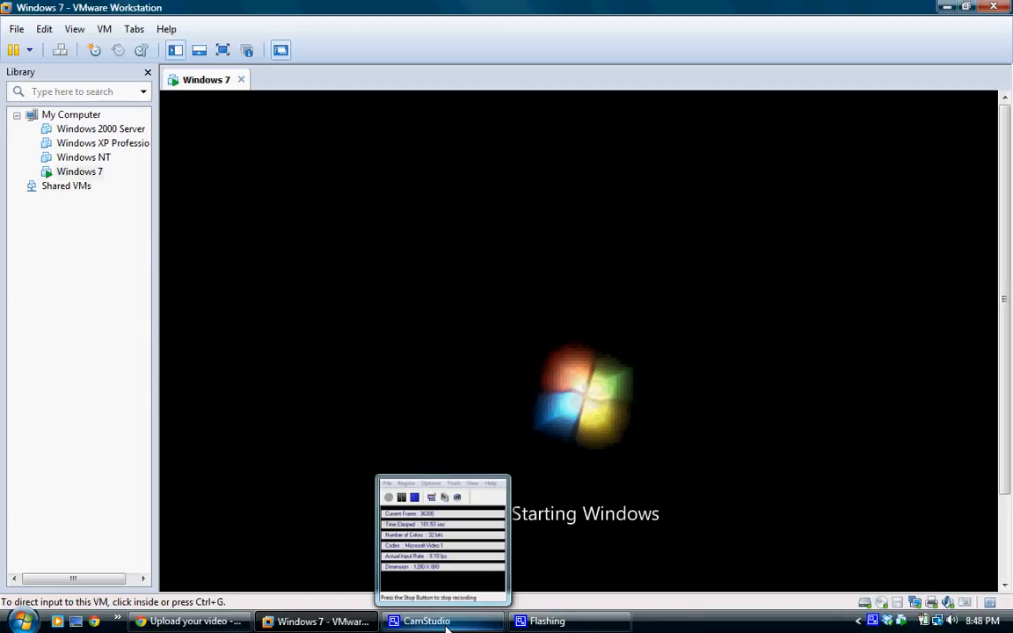
left_click(431, 622)
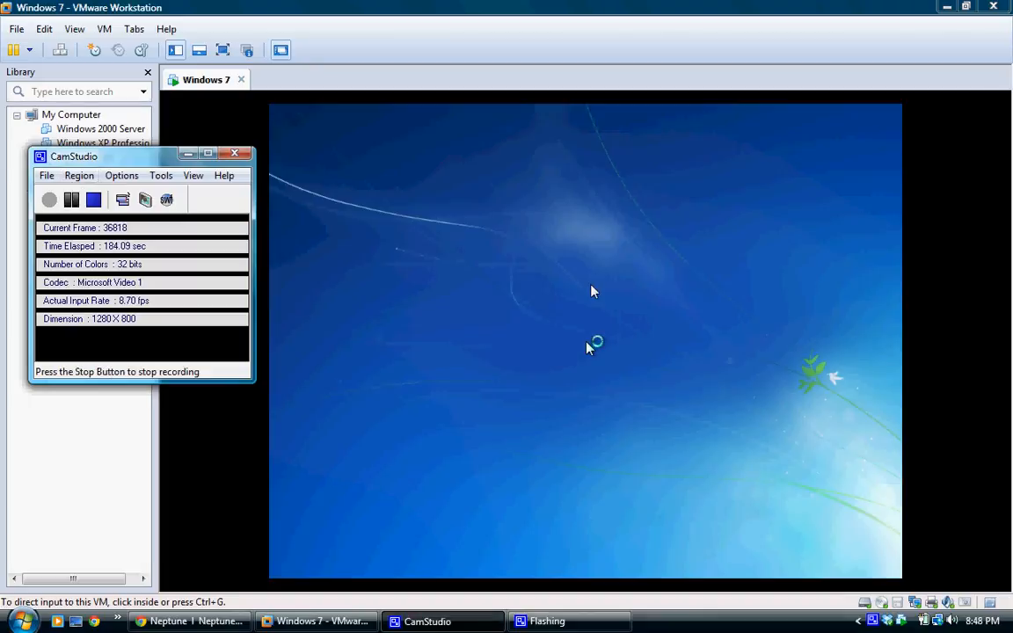
- Accept English as setup language, English (United States) as time and currency format, and the US keyboard, and continue to the install screen
left_click(594, 367)
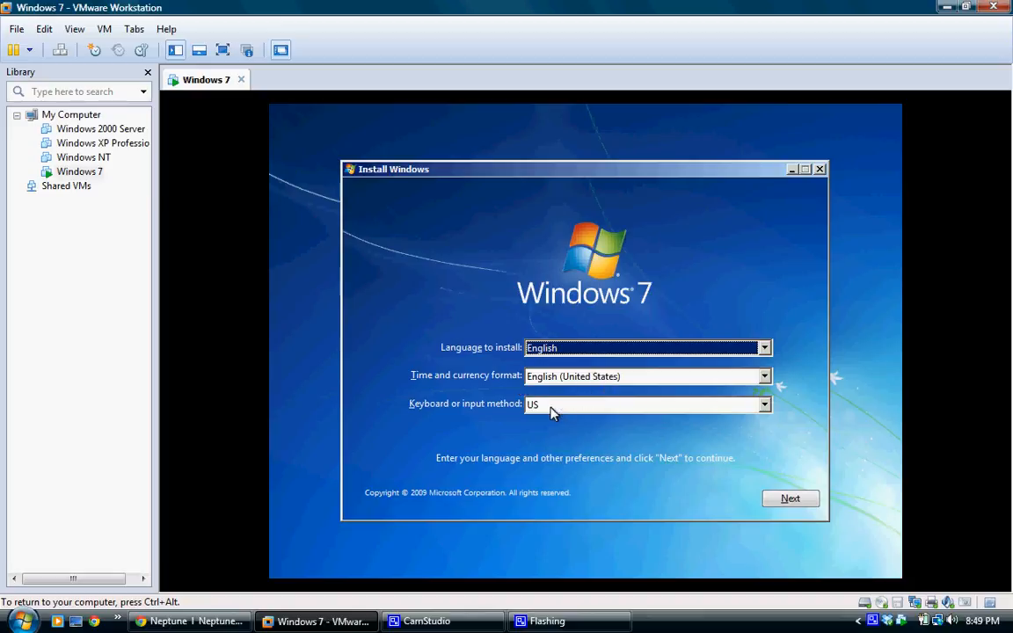
left_click(644, 409)
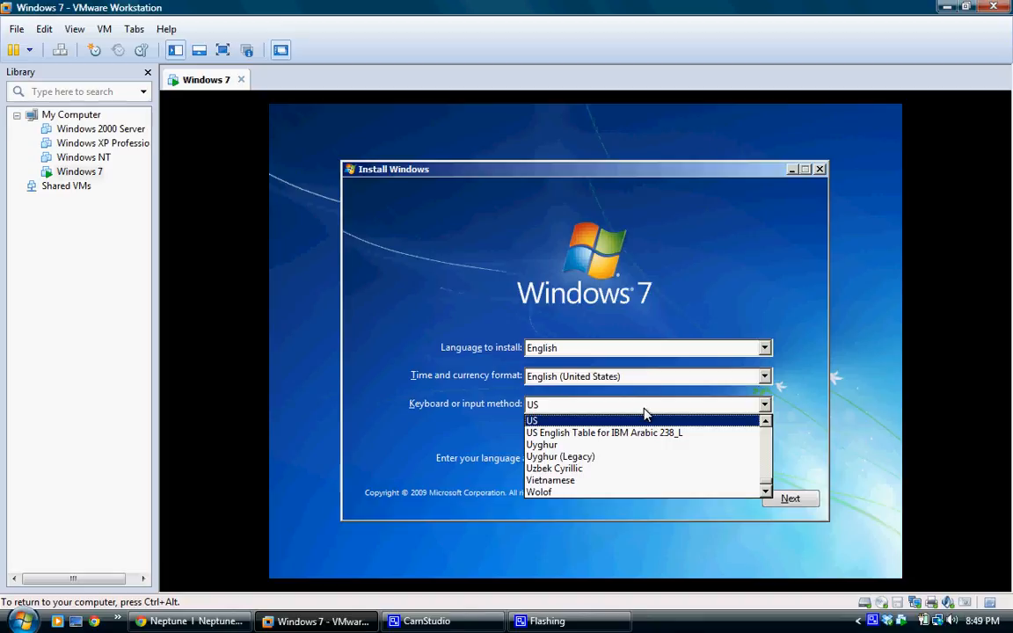
left_click(644, 410)
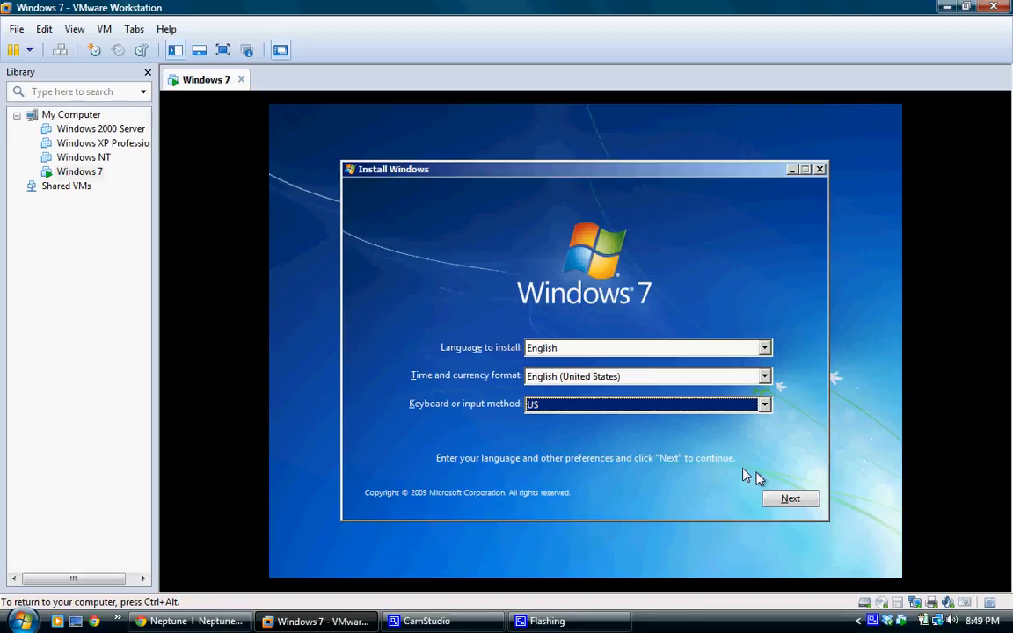
left_click(785, 498)
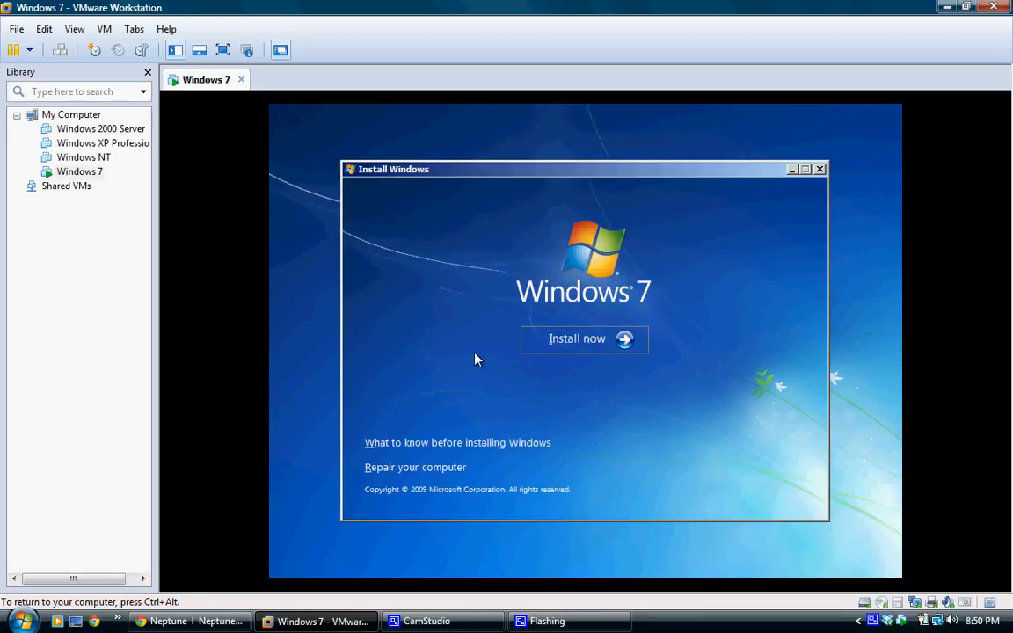
key("ctrl+alt")
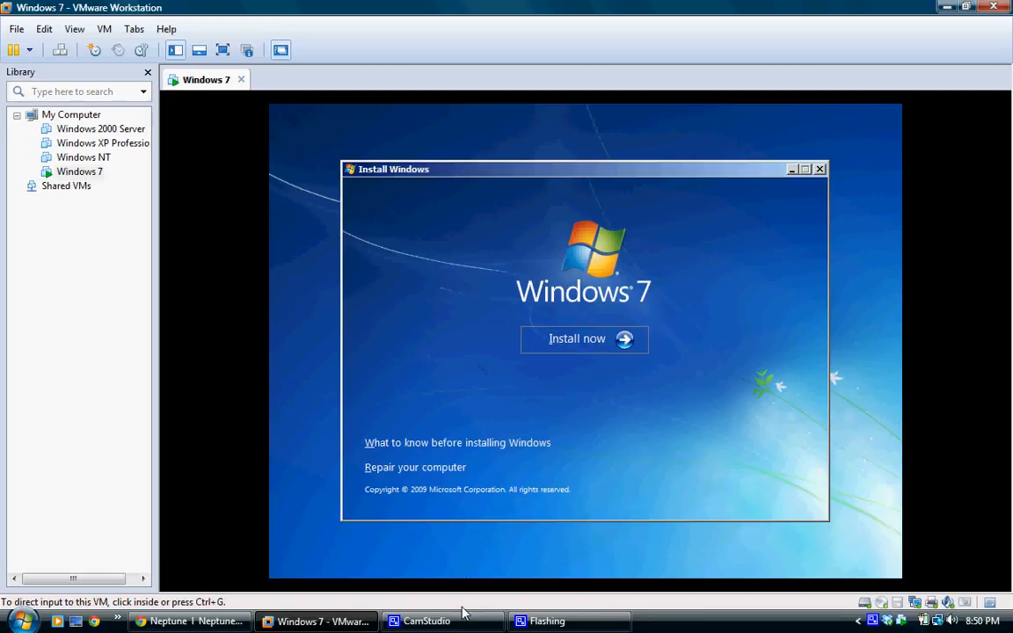
mouse_move(458, 623)
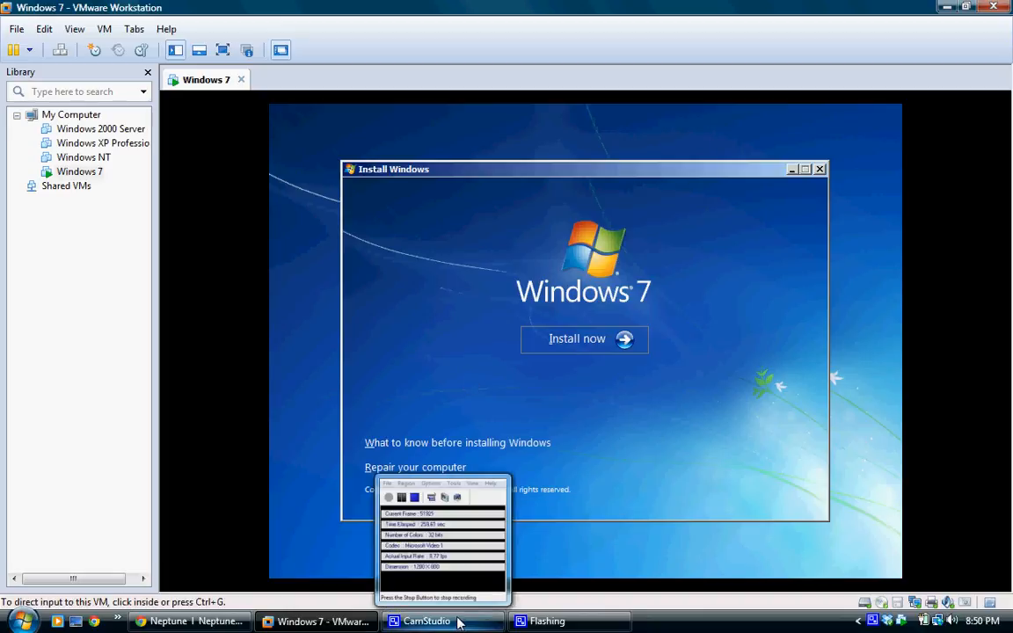